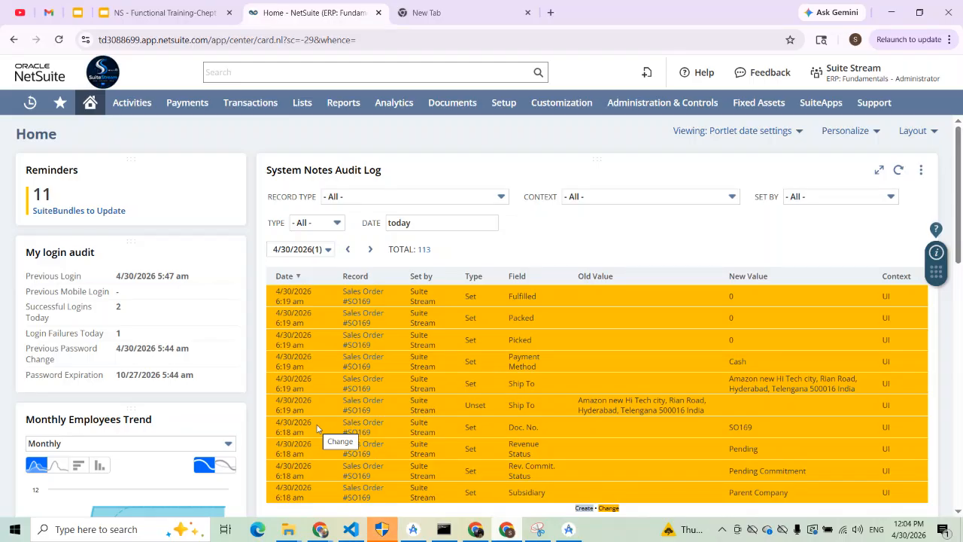
- Review the tutorial slides on customer pricing setup and item-specific price levels, along with the deck's chapter outline
left_click(155, 19)
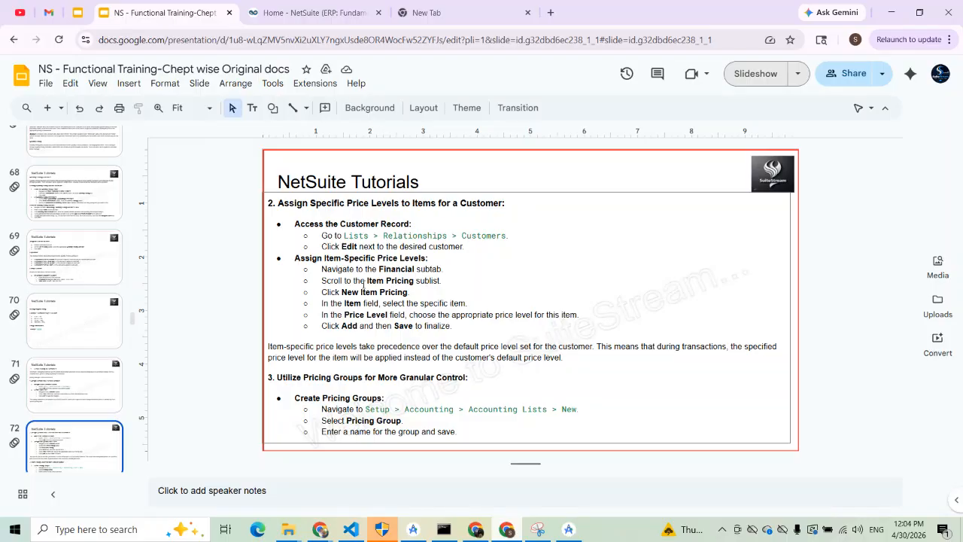
scroll(363, 284, "up", 1)
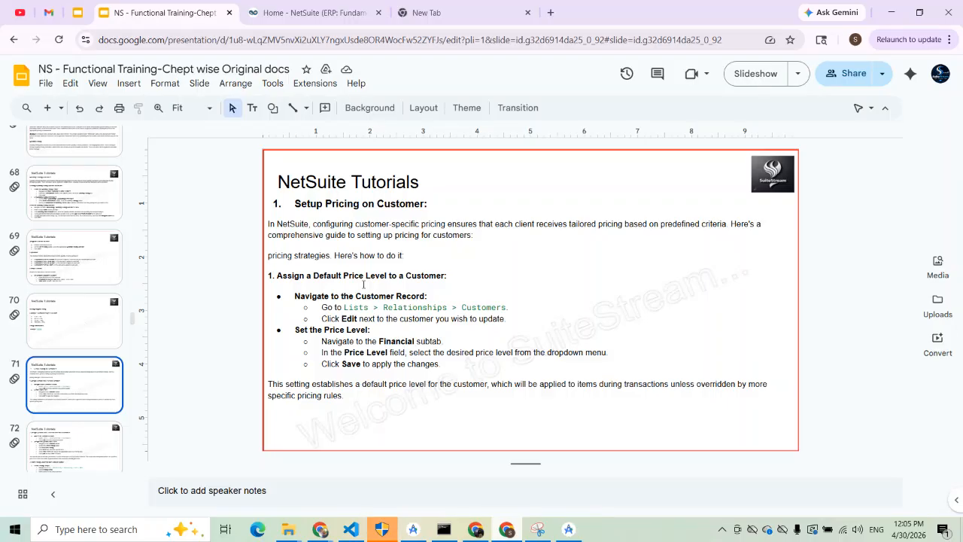
left_click(389, 238)
left_click(74, 20)
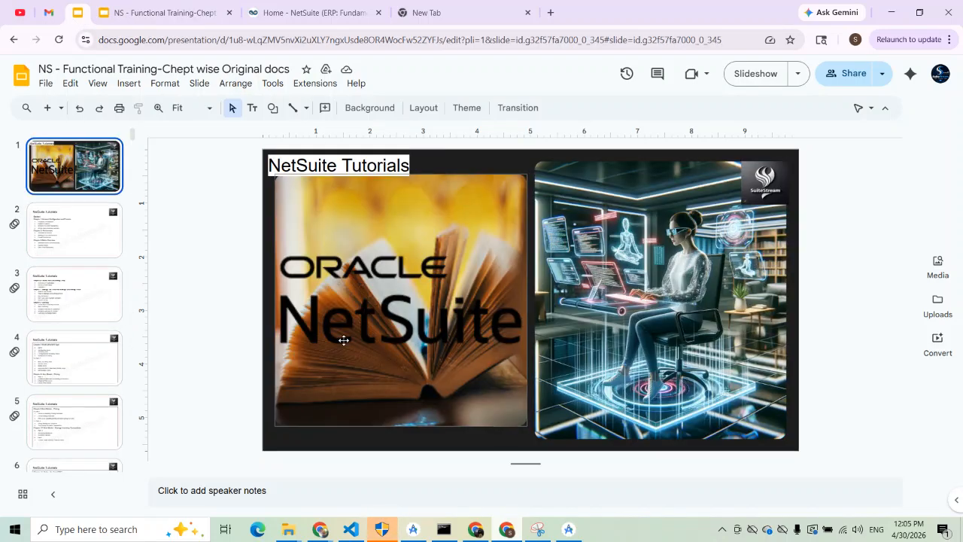
scroll(344, 340, "down", 1)
scroll(346, 314, "down", 1)
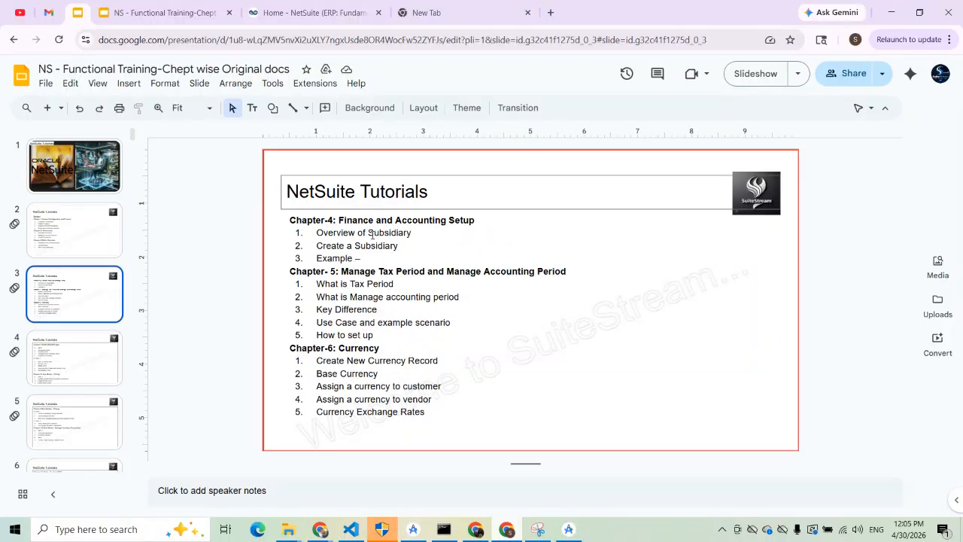
left_click(316, 12)
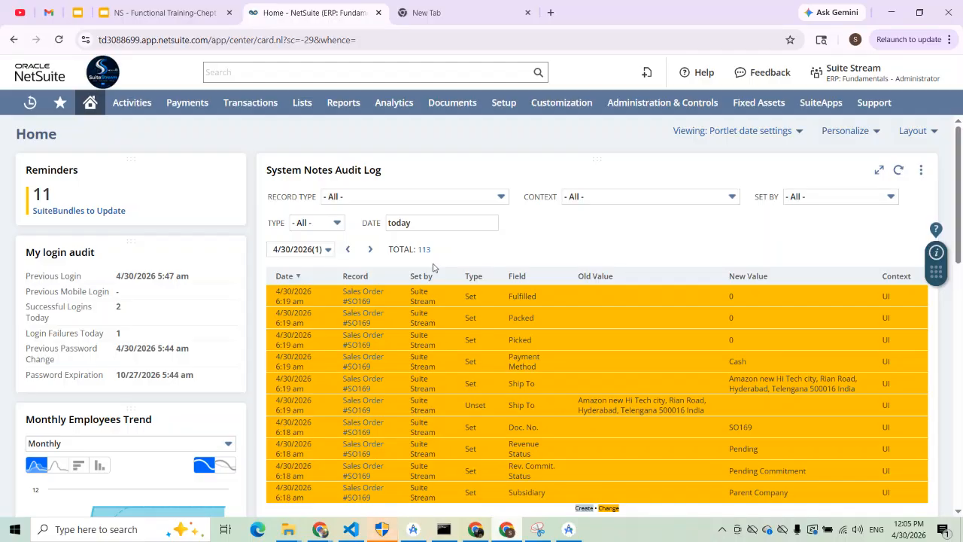
left_click(165, 12)
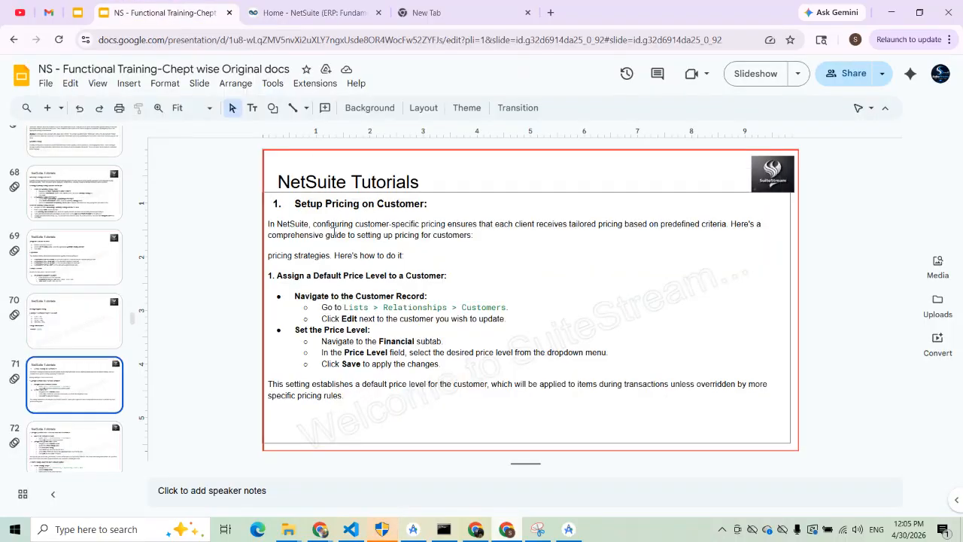
left_click(72, 444)
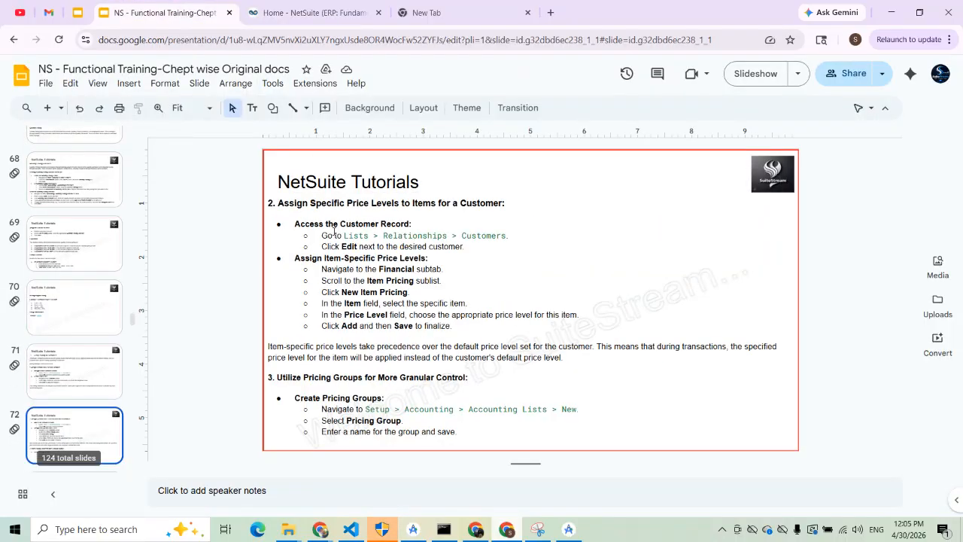
- Switch to NetSuite, view the "Test pricing" quantity pricing schedule, and move the floating help widget off the discount column
left_click(298, 15)
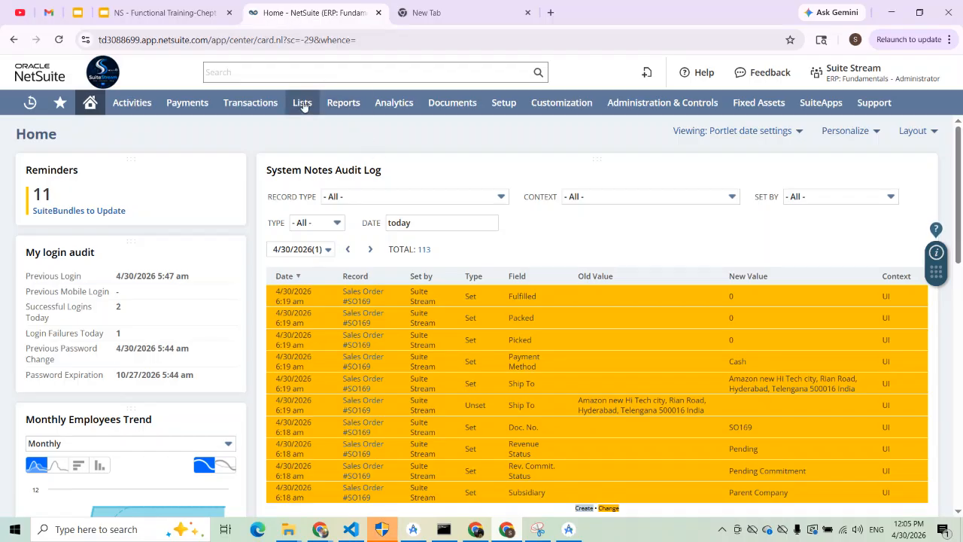
mouse_move(304, 106)
mouse_move(322, 182)
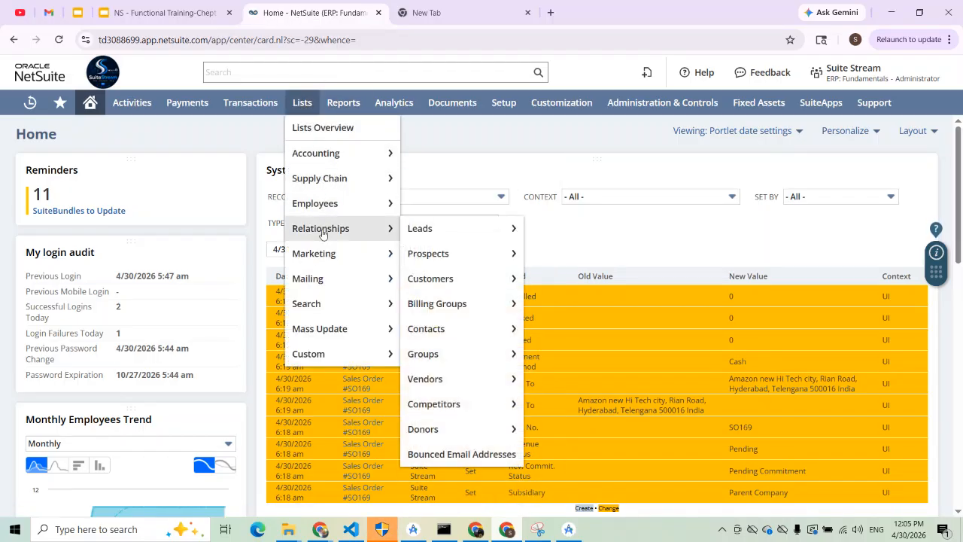
mouse_move(322, 158)
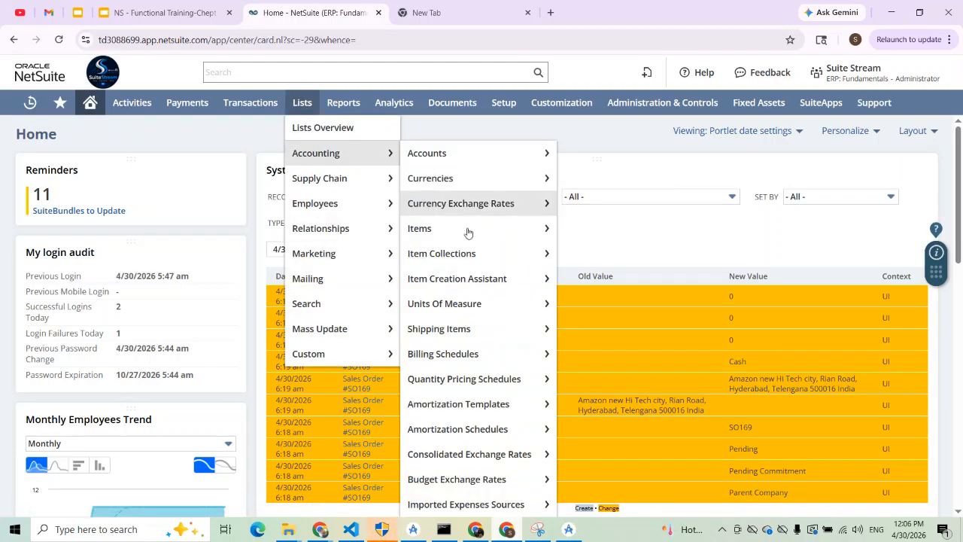
left_click(474, 380)
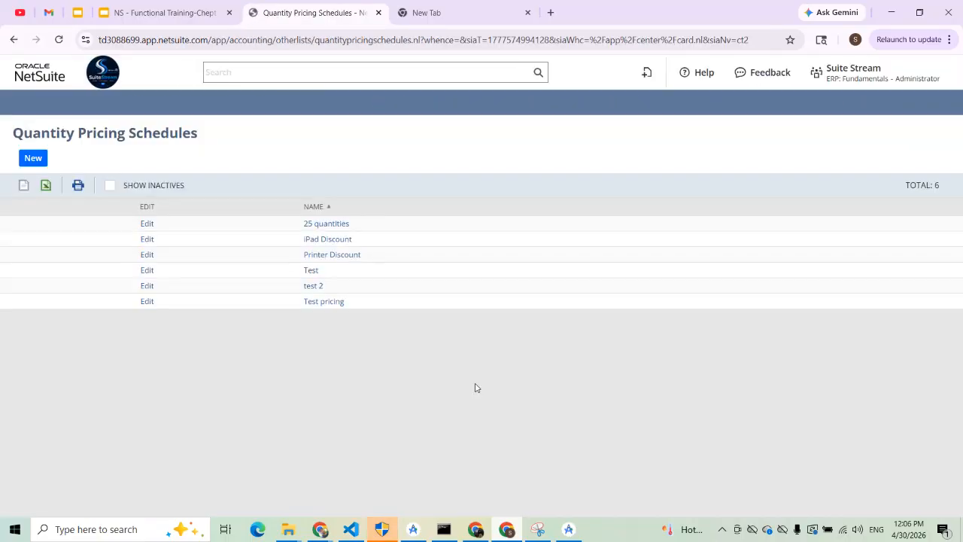
left_click(323, 307)
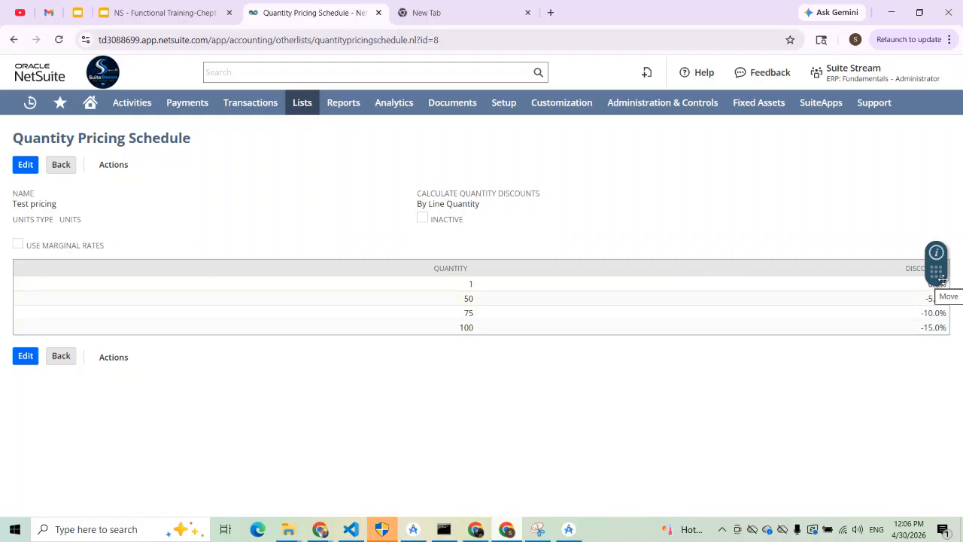
left_click_drag(943, 280, 946, 521)
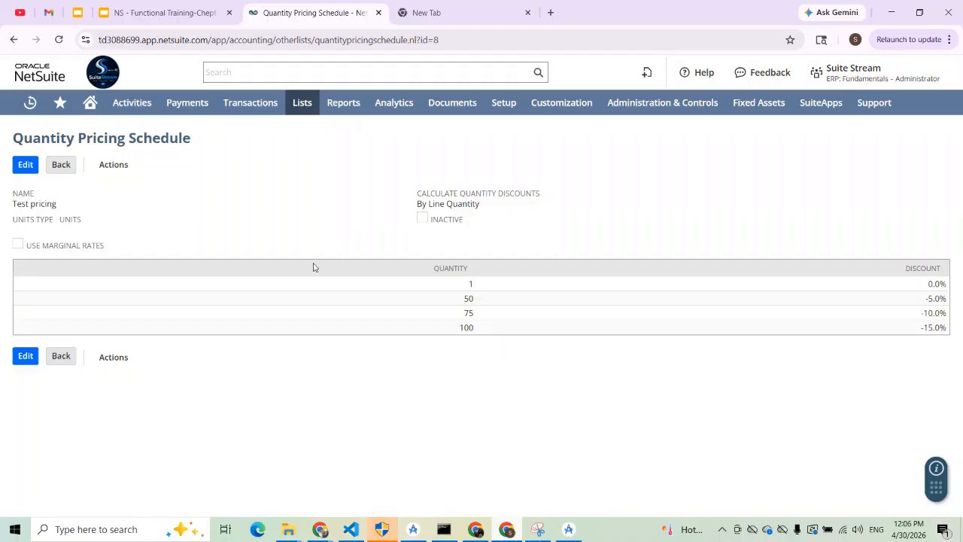
- Return to the tutorial deck, review the slides on pricing groups and testing pricing on sales transactions, and select the test sales order number
left_click(181, 14)
scroll(361, 277, "down", 2)
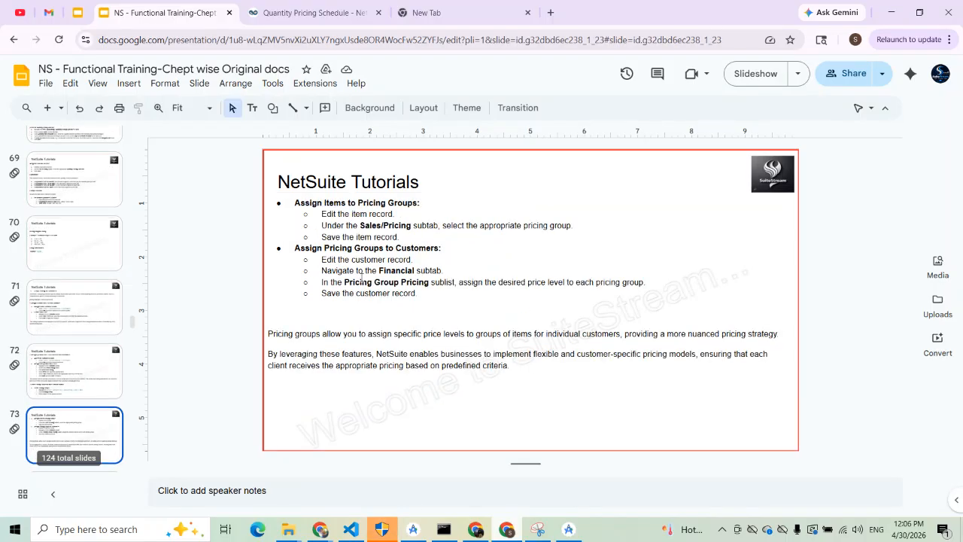
scroll(361, 277, "down", 2)
scroll(361, 276, "down", 2)
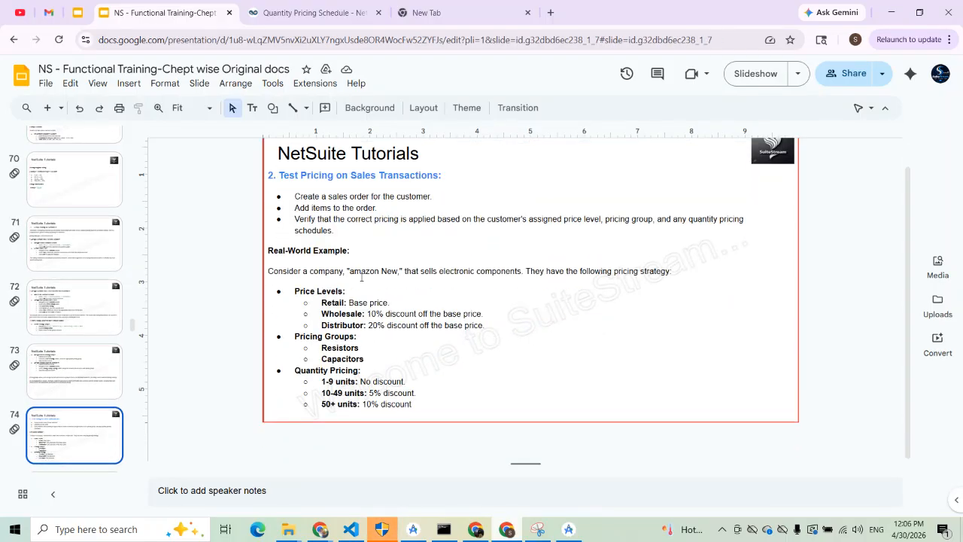
scroll(79, 409, "down", 2)
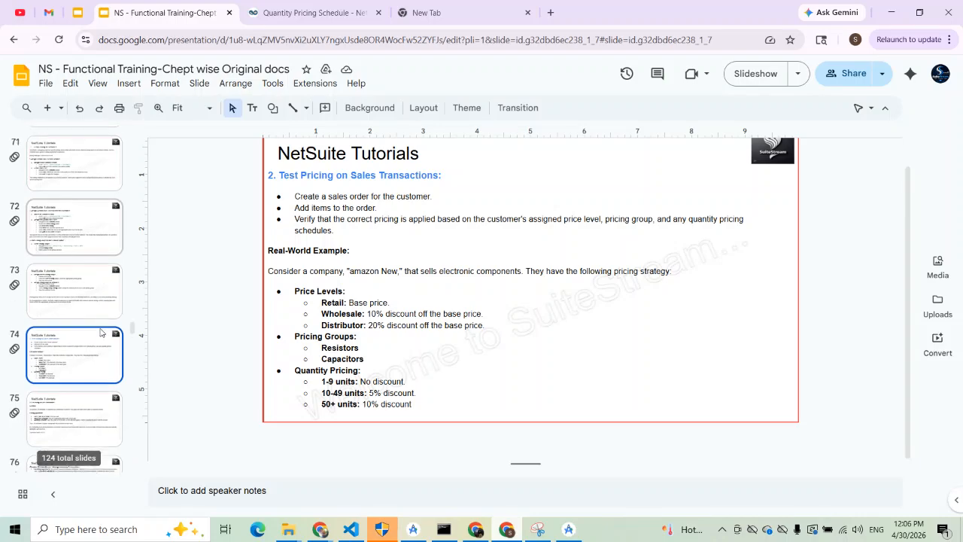
left_click(79, 409)
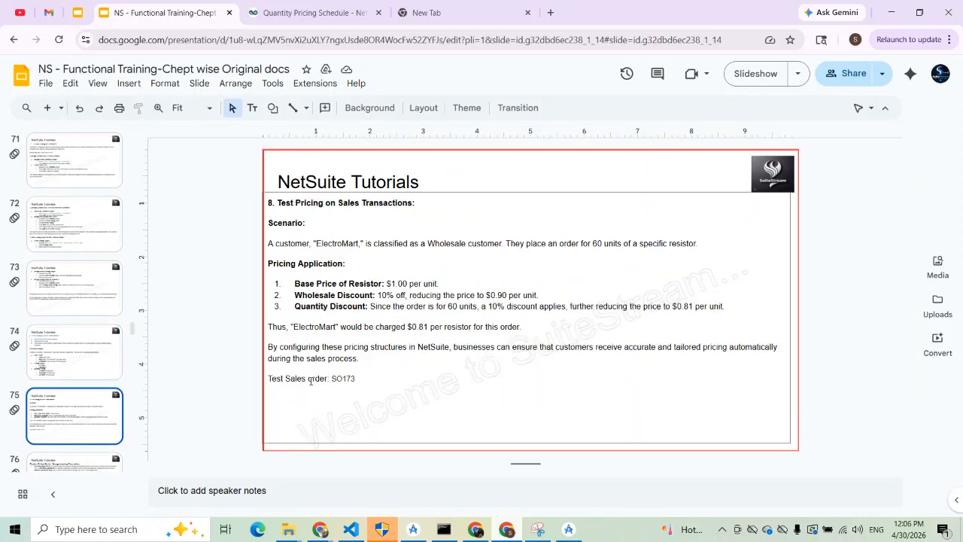
double_click(337, 380)
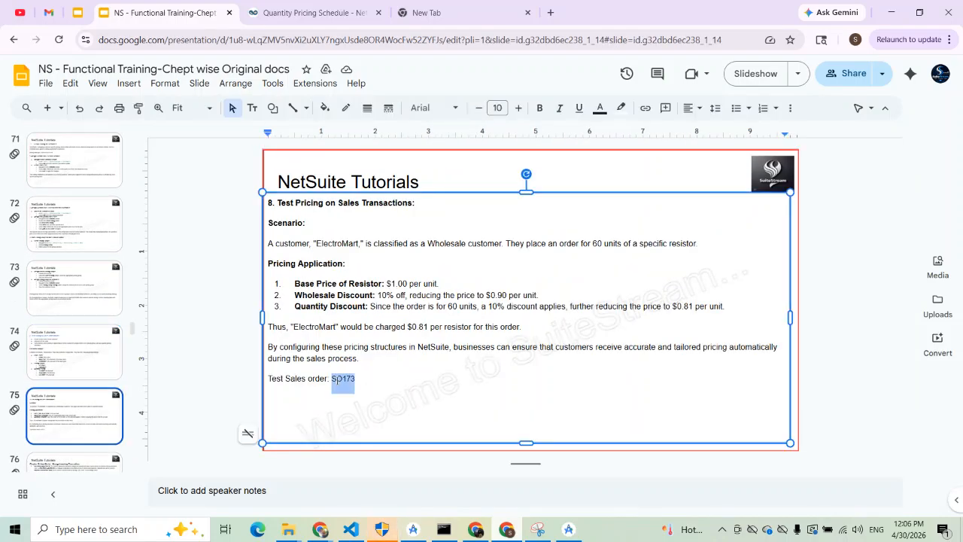
key("alt")
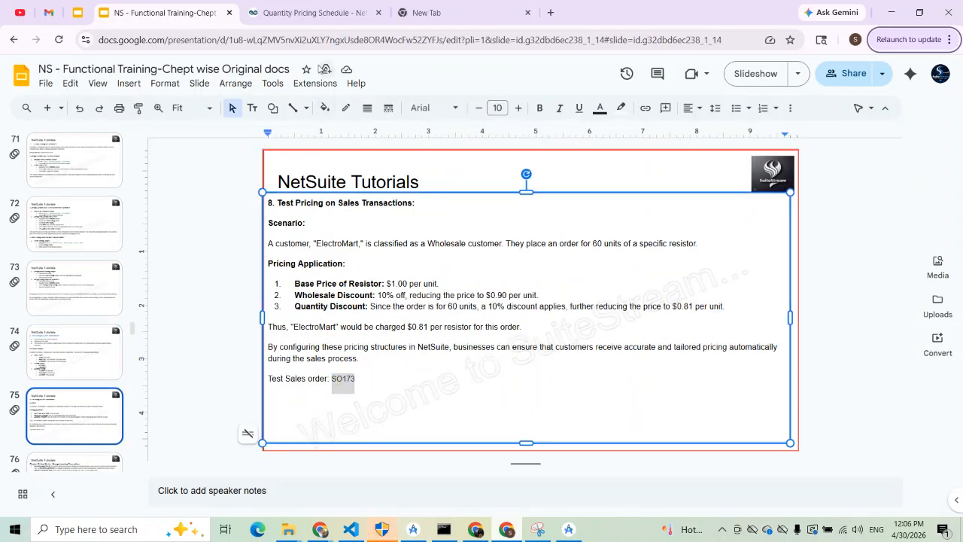
- Switch back to NetSuite and open the recent Amazon new sales order for editing
left_click(312, 12)
left_click(372, 69)
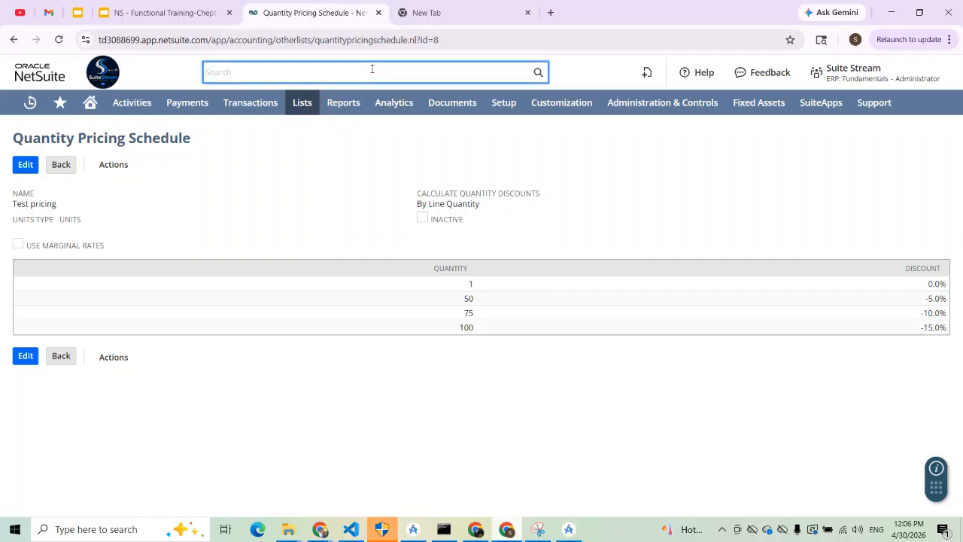
mouse_move(30, 103)
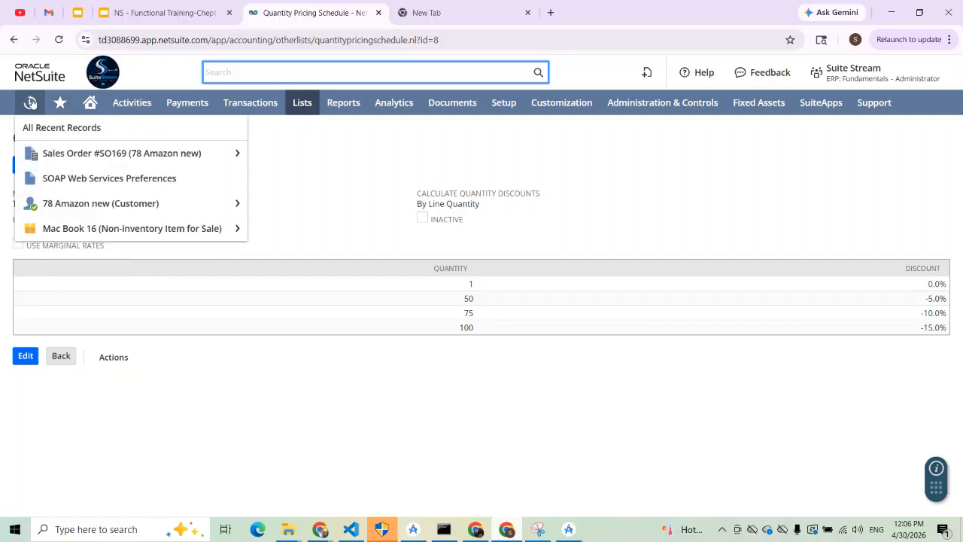
left_click(72, 155)
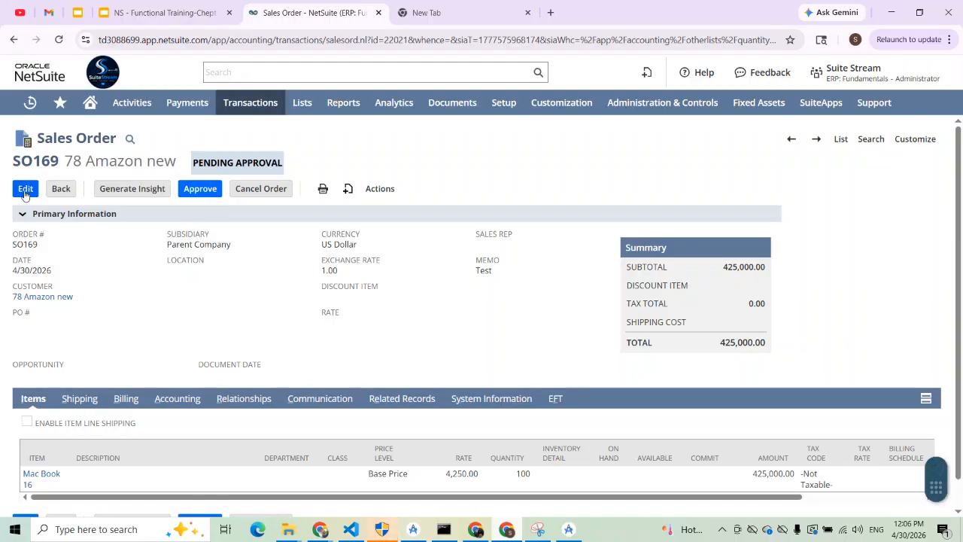
left_click(25, 191)
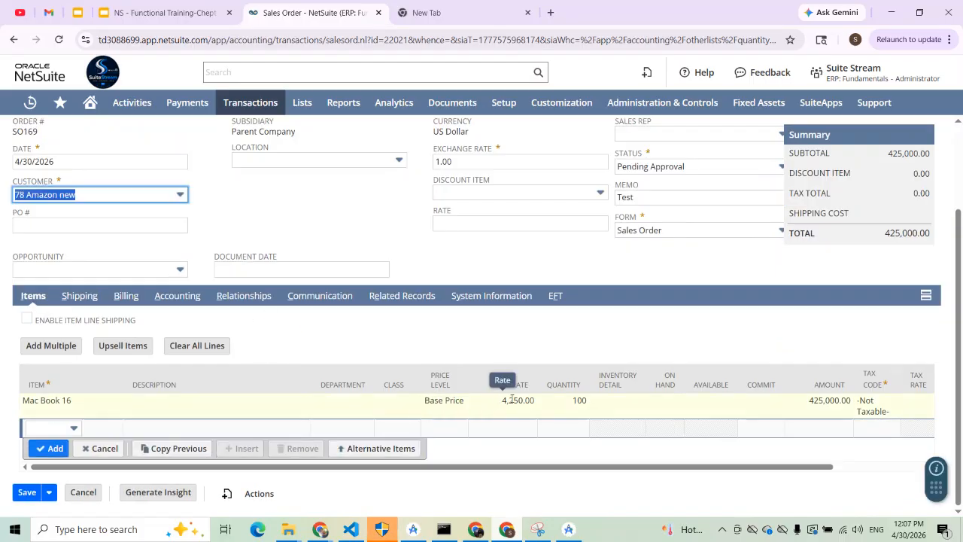
- Set the Mac Book 16 line quantity to 30 and commit the line
left_click(569, 416)
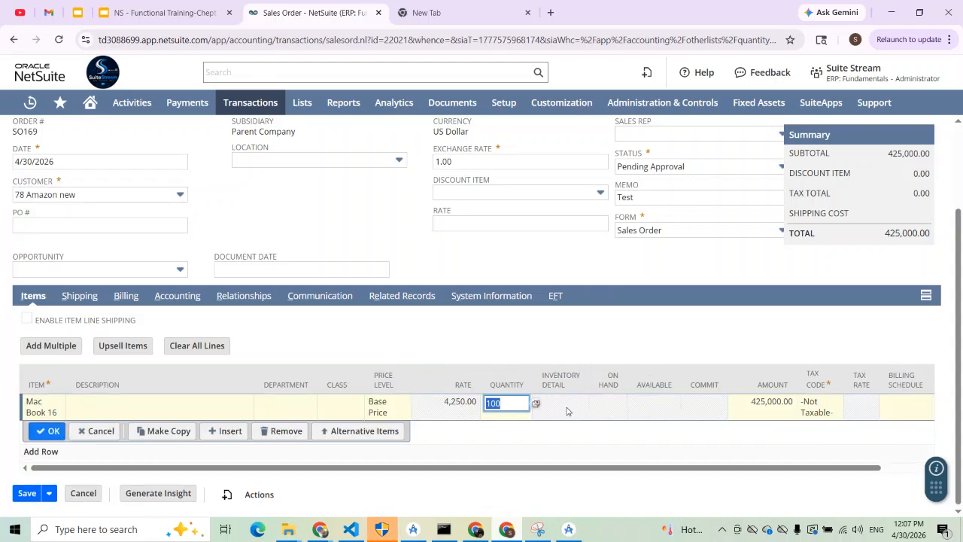
key("BackSpace")
type("30")
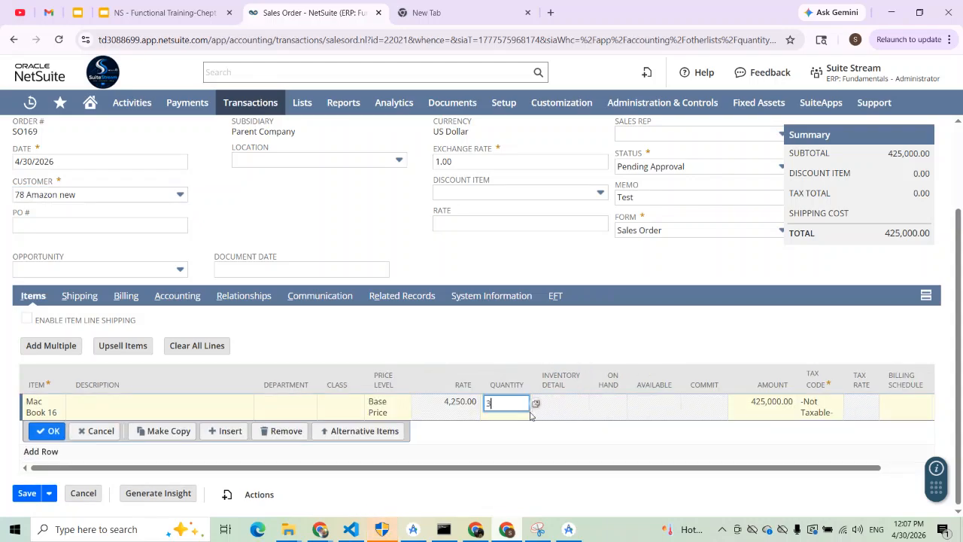
left_click(51, 432)
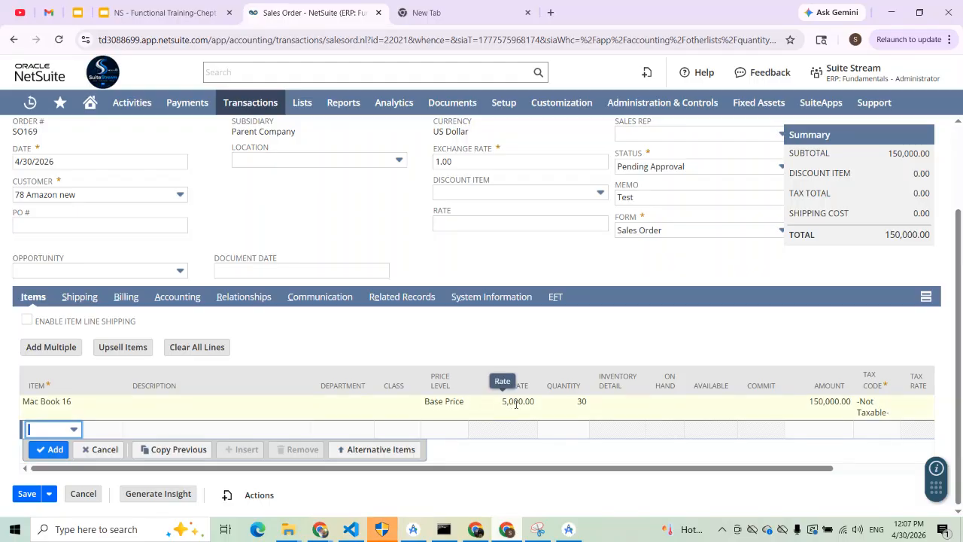
- Change the Mac Book 16 line quantity to 49 and commit the line
left_click(580, 404)
key("BackSpace")
type("49")
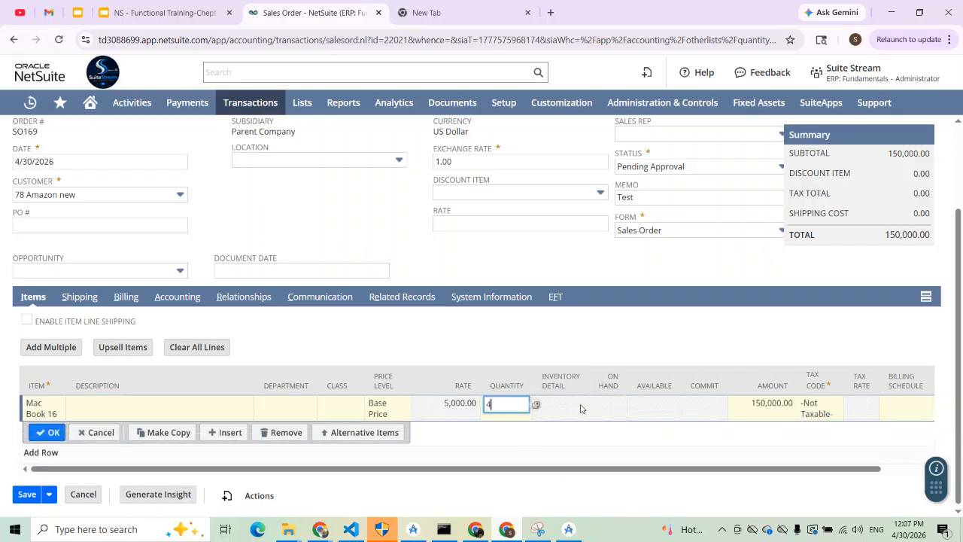
left_click(48, 432)
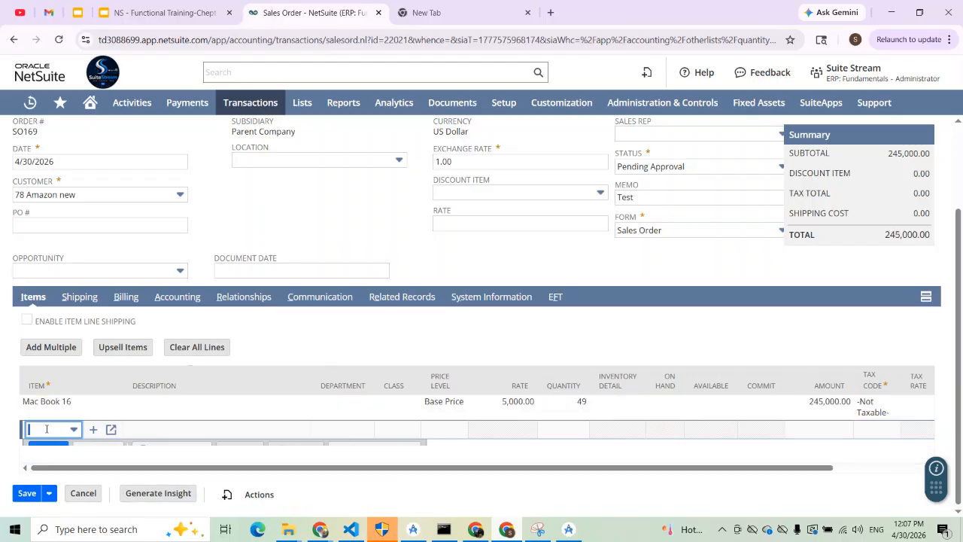
- Update the Mac Book 16 line quantity to 50 and commit the line
left_click(575, 409)
type("50")
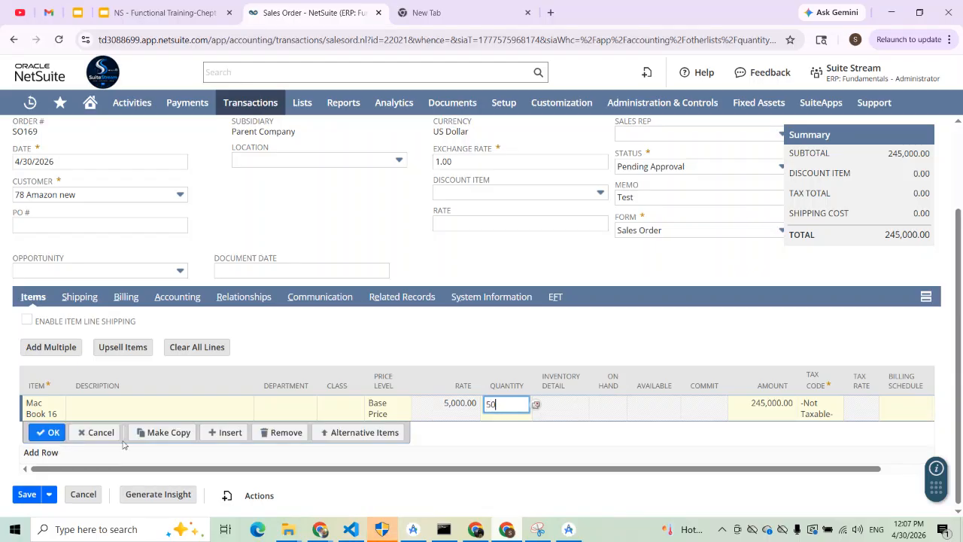
left_click(48, 432)
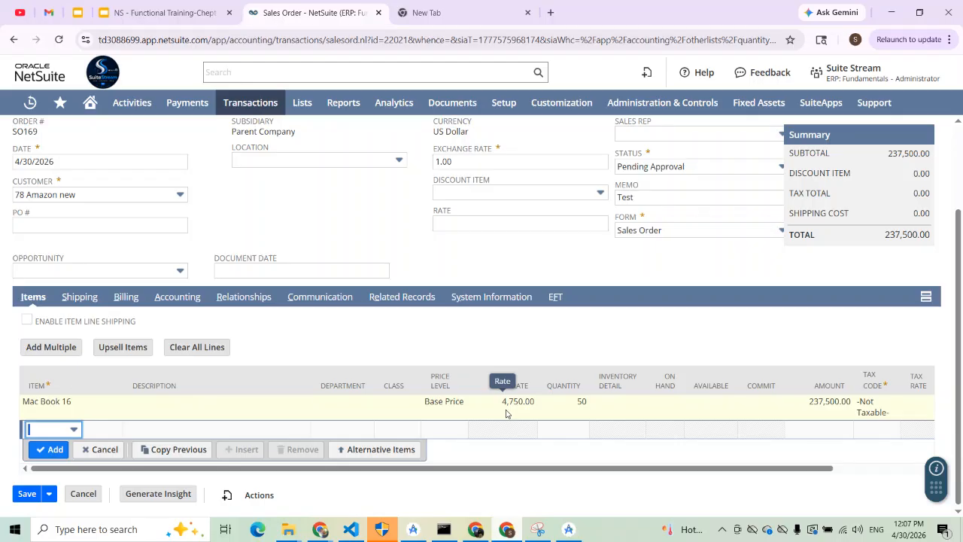
- Set the Mac Book 16 line quantity to 74 and commit the line
left_click(571, 409)
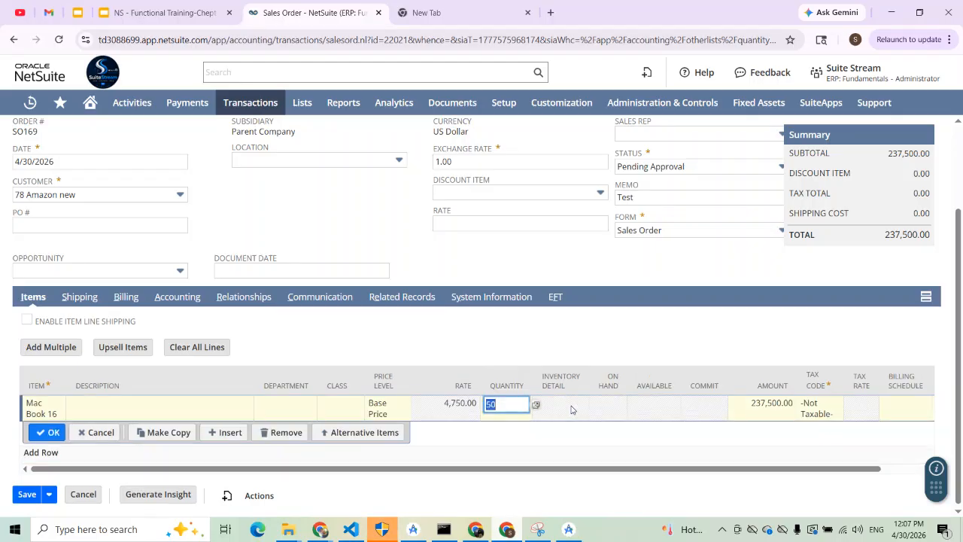
key("BackSpace")
type("74")
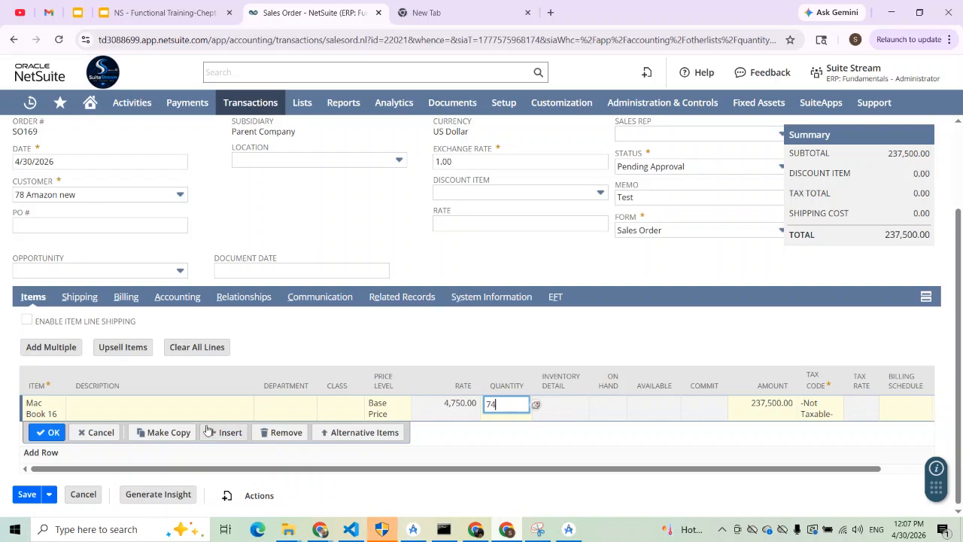
left_click(46, 431)
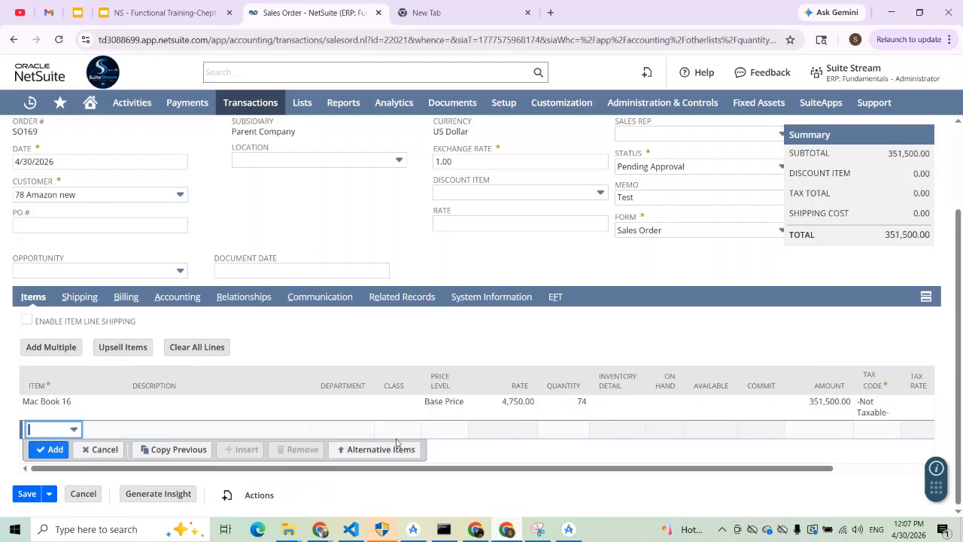
- Change the Mac Book 16 line quantity to 75 and commit the line
left_click(557, 411)
key("BackSpace")
type("7")
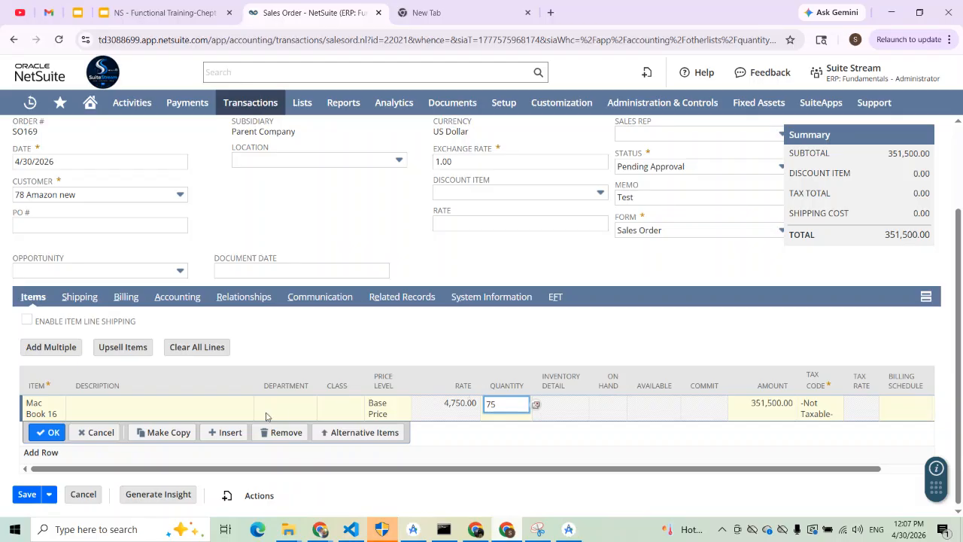
left_click(32, 433)
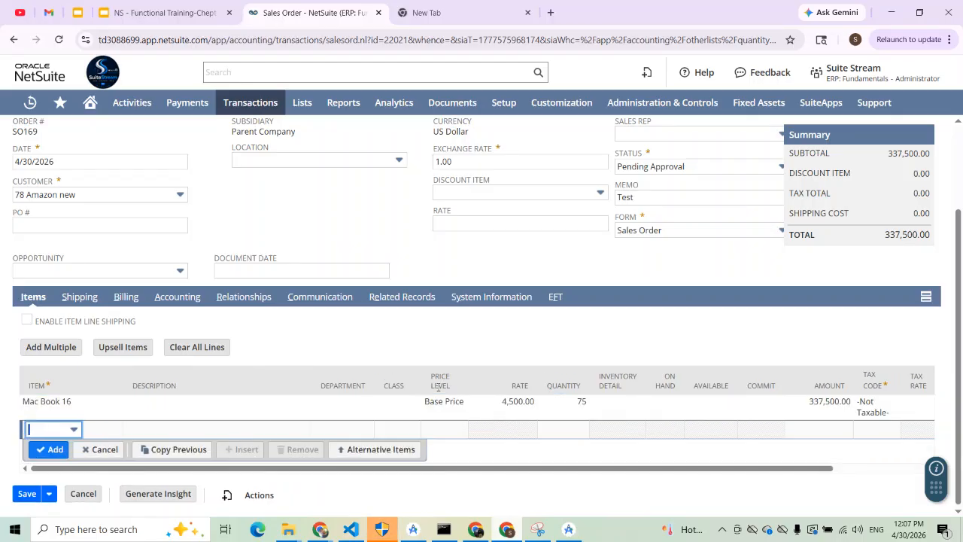
- Set the Mac Book 16 line quantity to 99 and commit the line
left_click(563, 410)
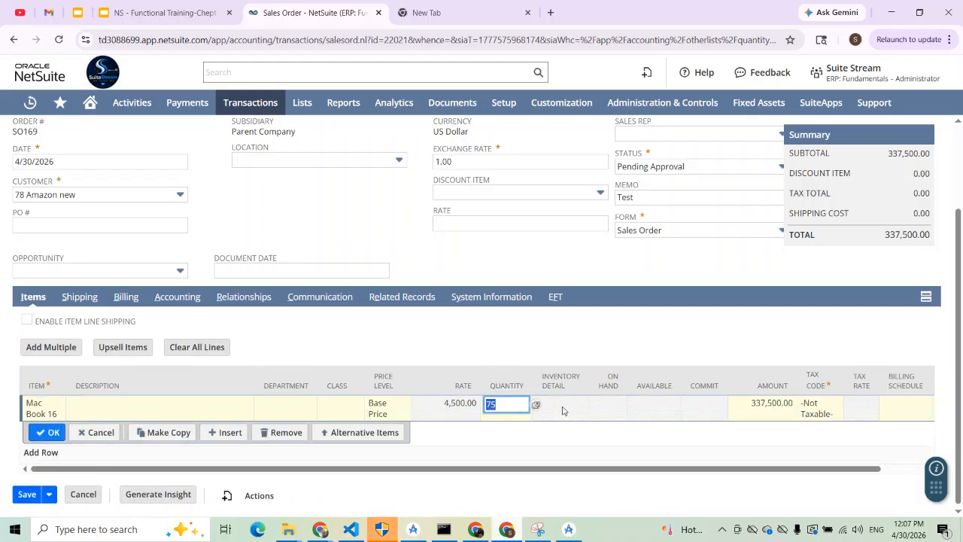
key("BackSpace")
type("99")
left_click(39, 434)
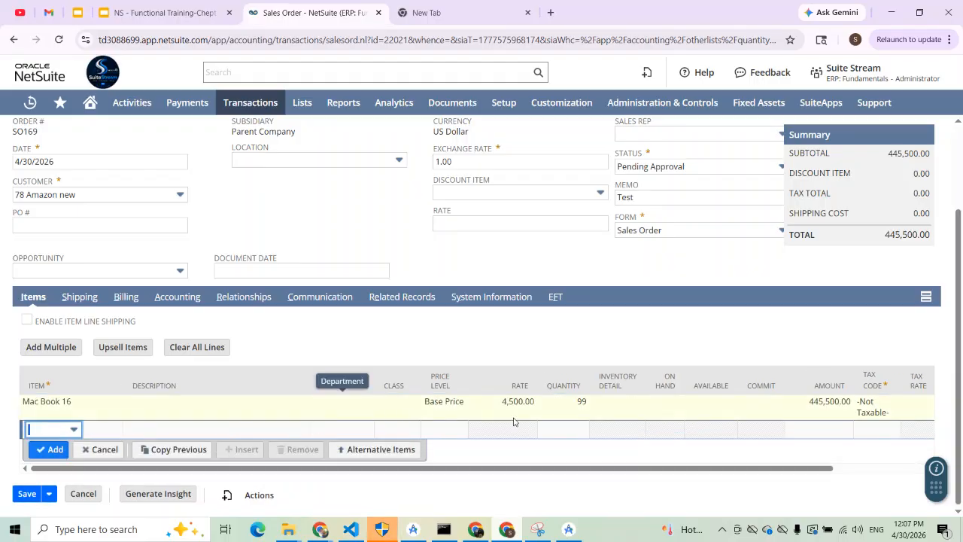
- Change the Mac Book 16 line quantity to 100, commit the line, and cancel editing of the sales order
left_click(564, 414)
key("BackSpace")
type("100")
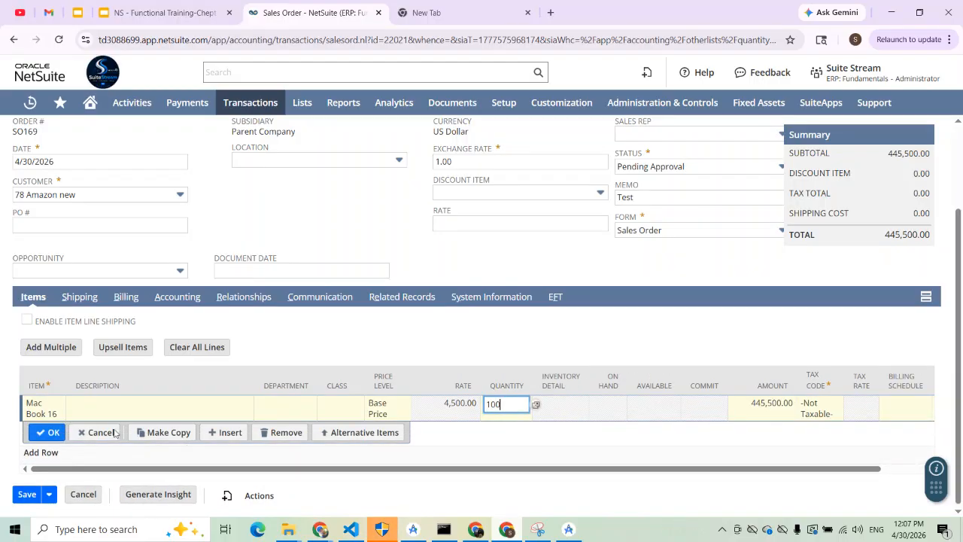
left_click(45, 432)
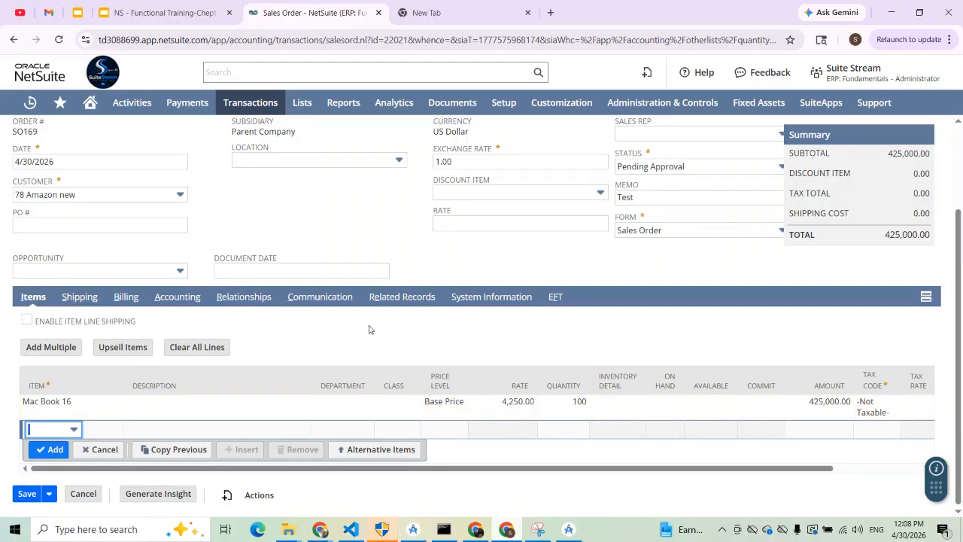
scroll(391, 308, "up", 3)
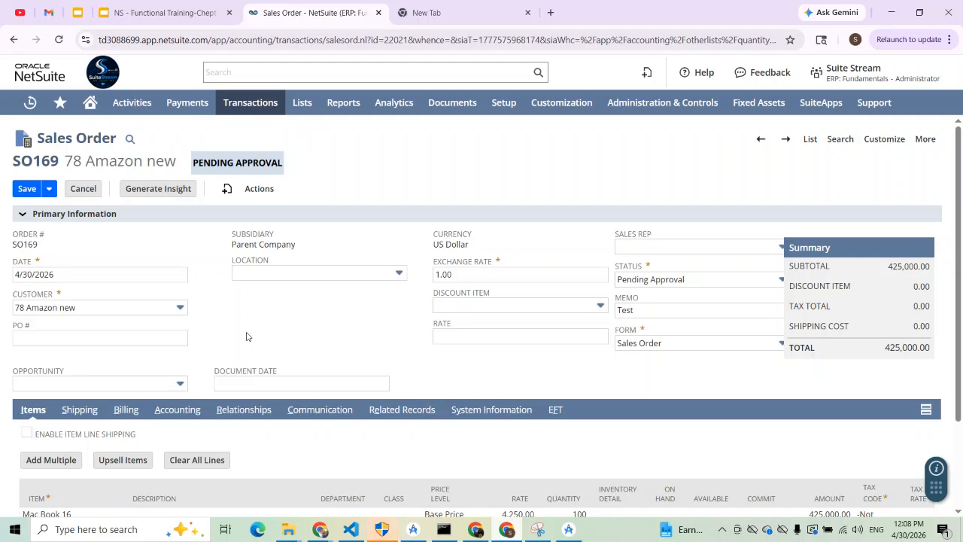
left_click(85, 189)
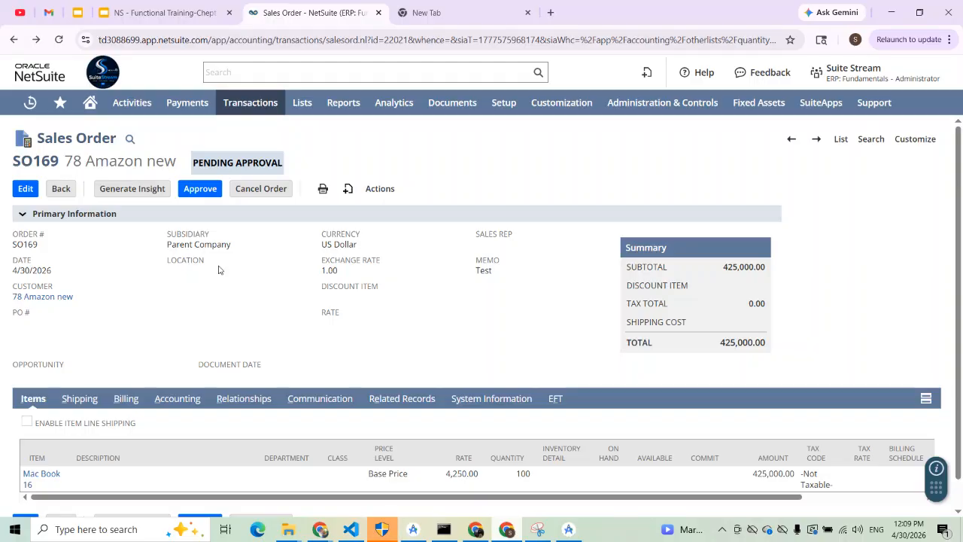
- Consult the Test Pricing on Sales Transactions slide in Google Slides and review the Mac Book 16 line columns on the NetSuite sales order
left_click(161, 16)
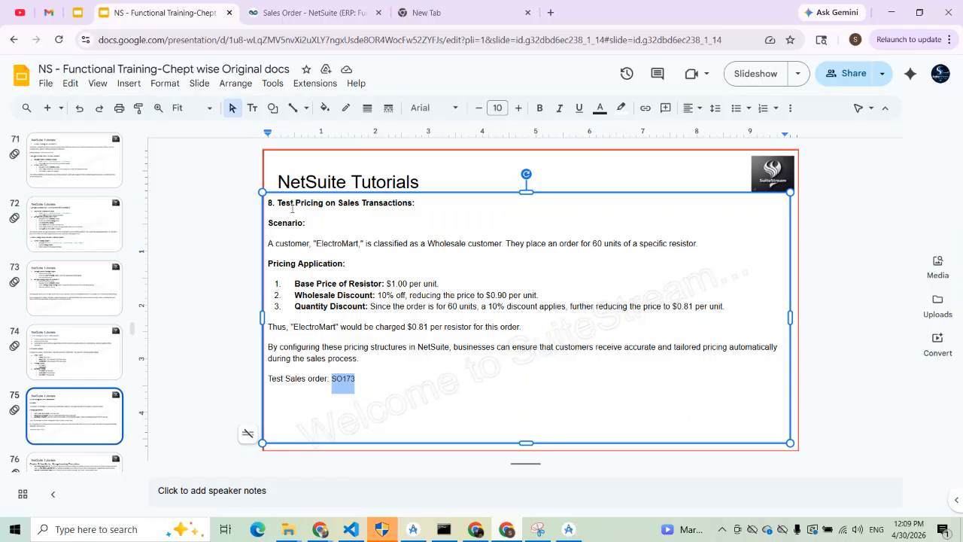
left_click(282, 15)
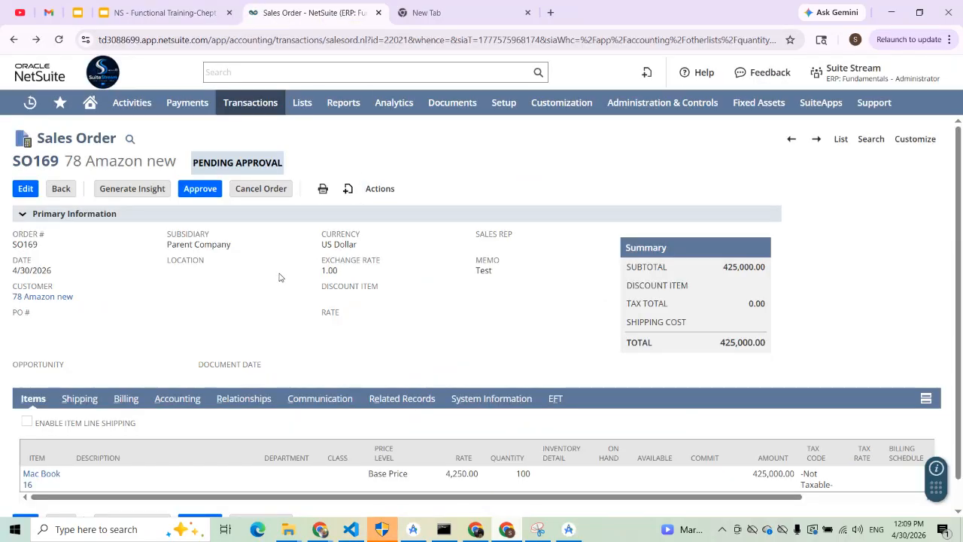
scroll(278, 278, "down", 1)
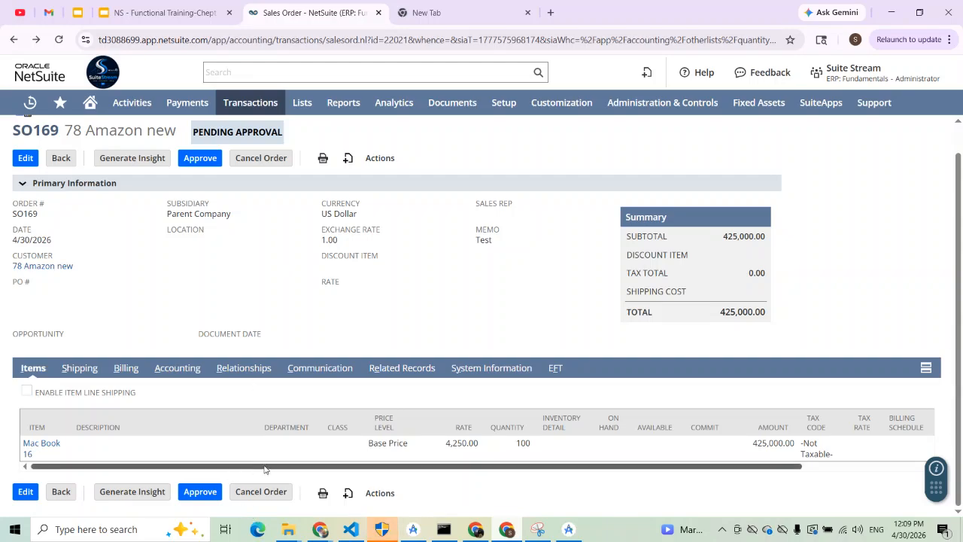
left_click_drag(264, 468, 423, 507)
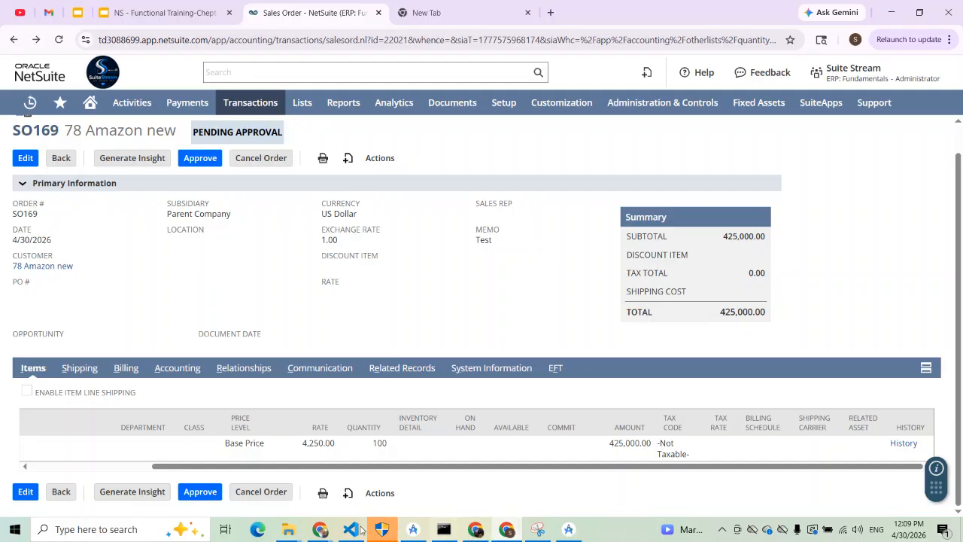
- Look through the chapter outline slides of the NetSuite training presentation in Google Slides, from Chapter 4 through the Procure-To-Pay chapters
left_click(317, 533)
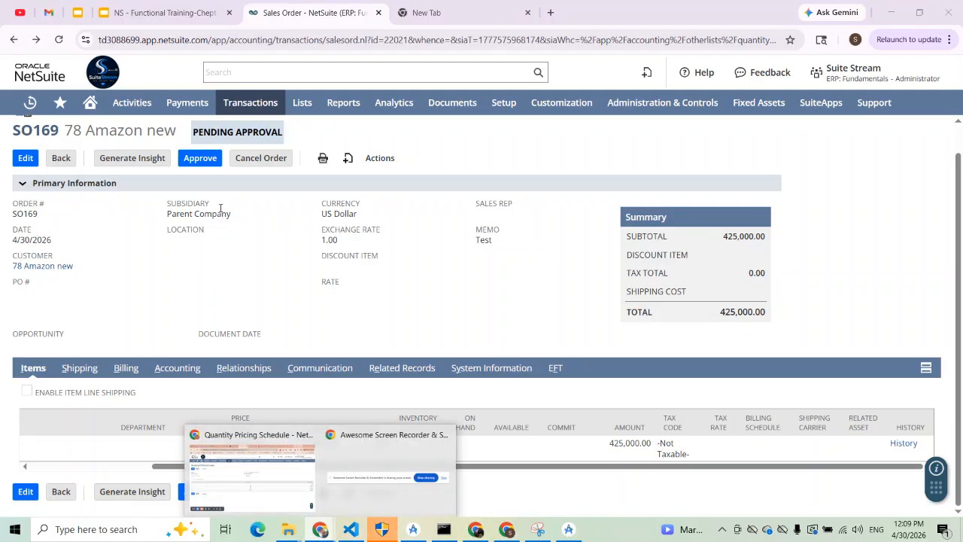
left_click(134, 13)
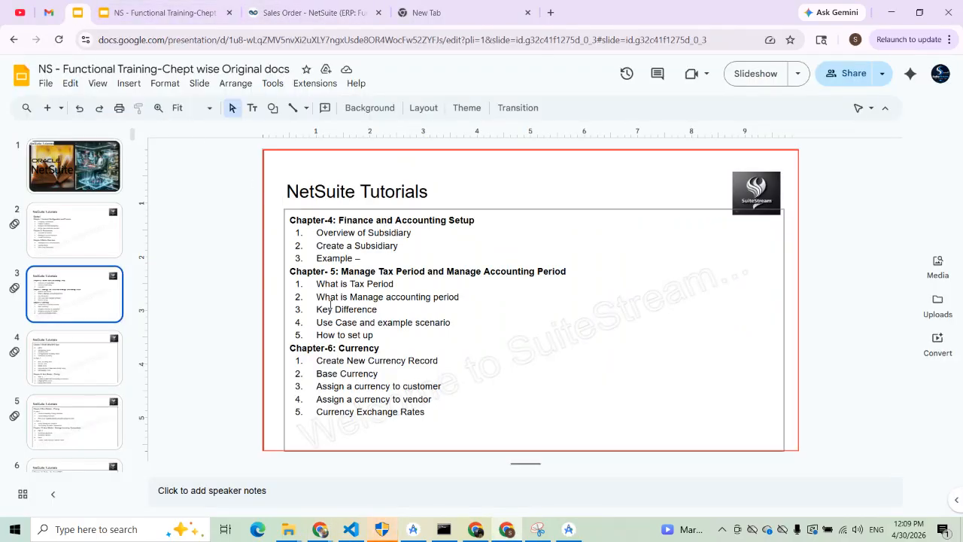
scroll(338, 337, "down", 3)
scroll(338, 338, "down", 6)
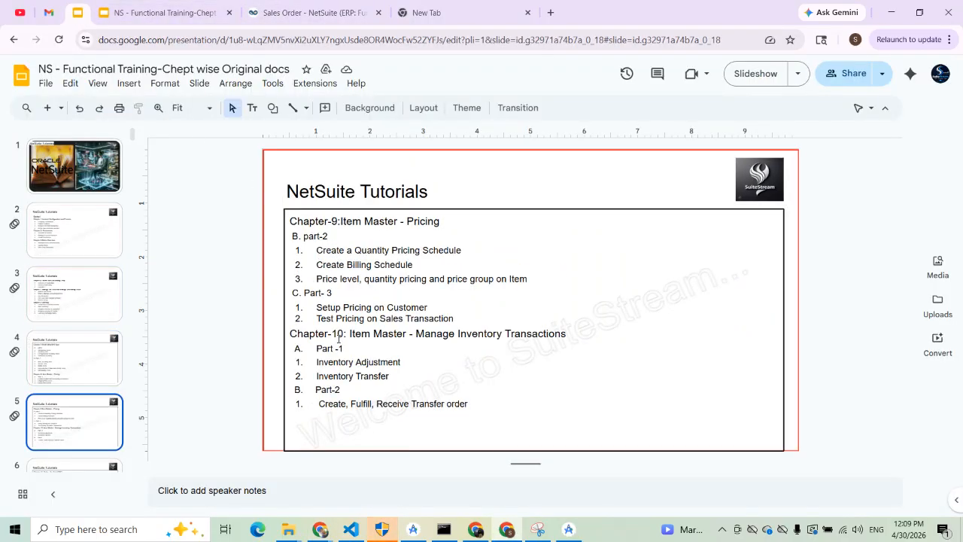
scroll(339, 339, "down", 3)
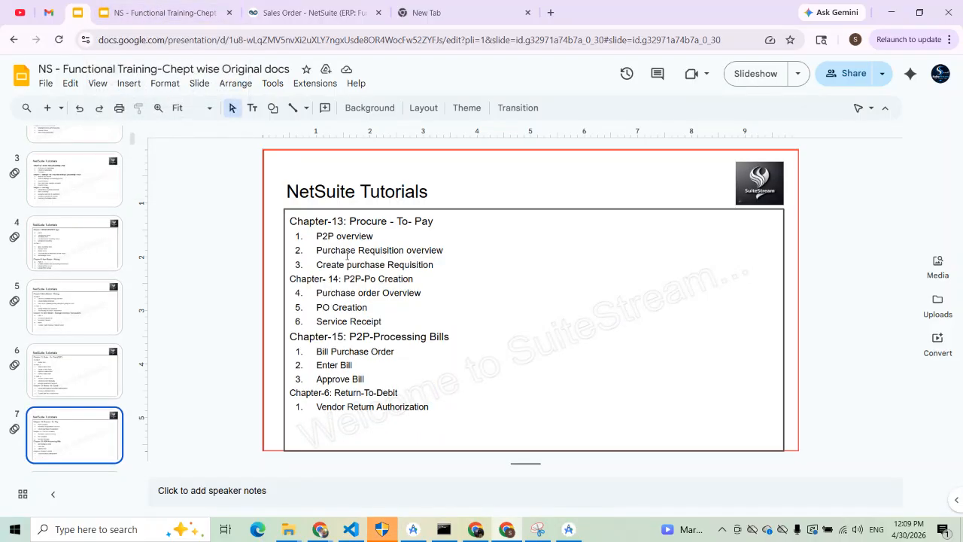
- Switch to the other browser window and view the Test pricing quantity pricing schedule in NetSuite
key("alt+Tab")
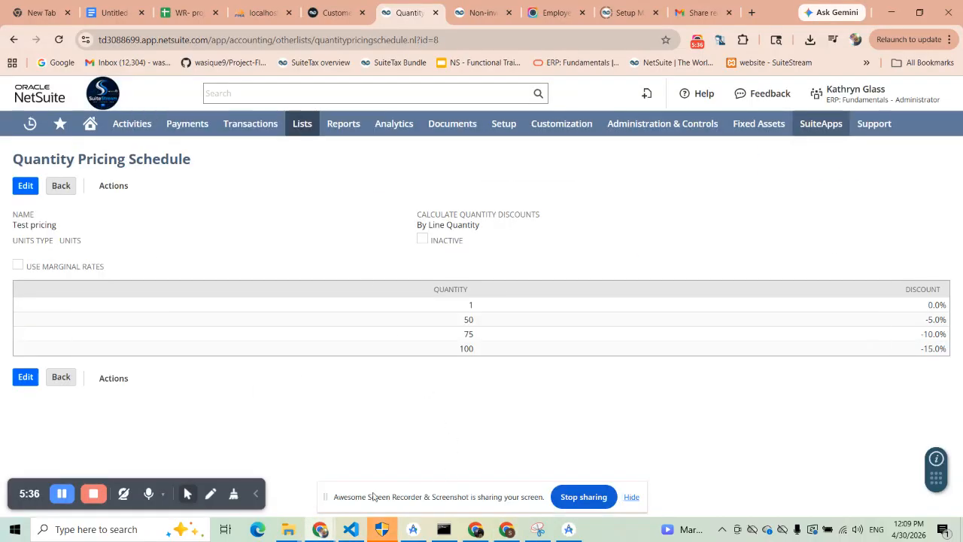
mouse_move(321, 529)
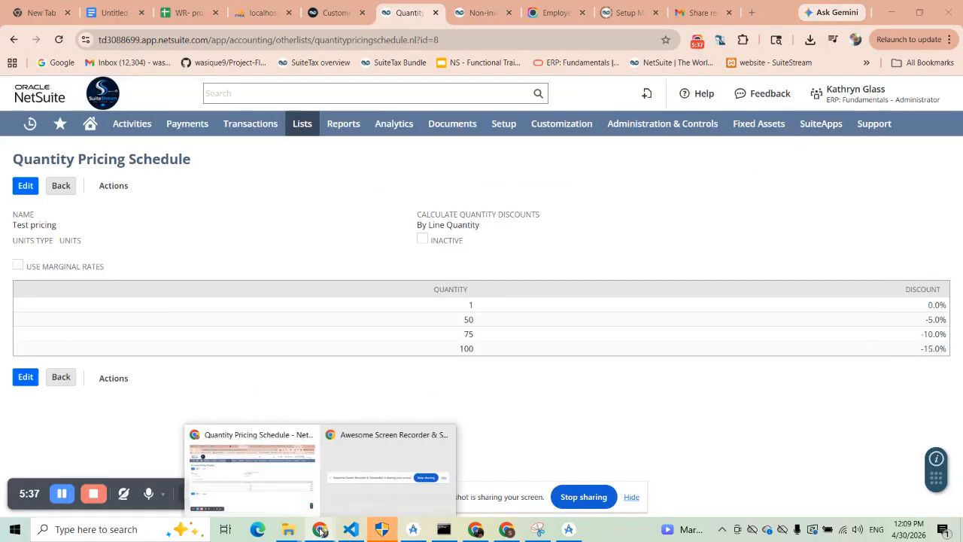
left_click(239, 488)
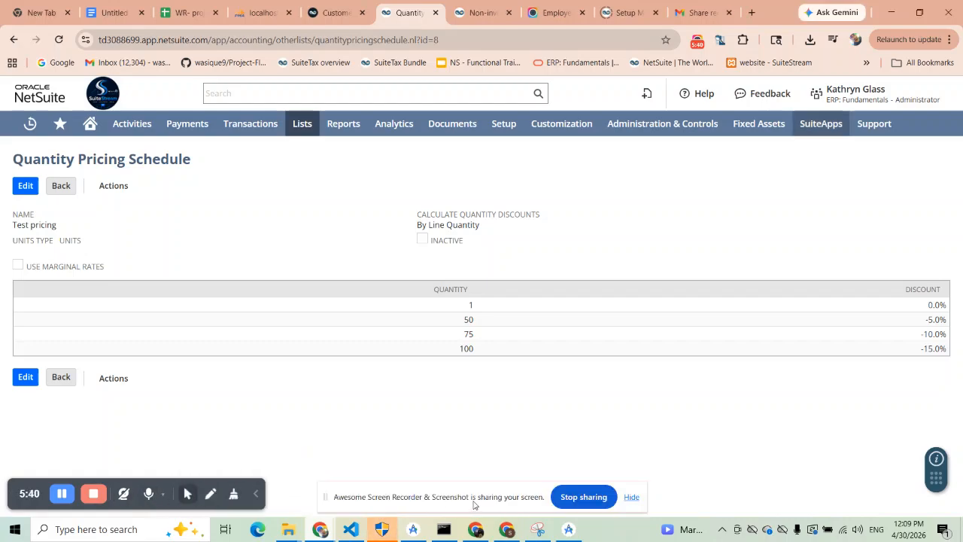